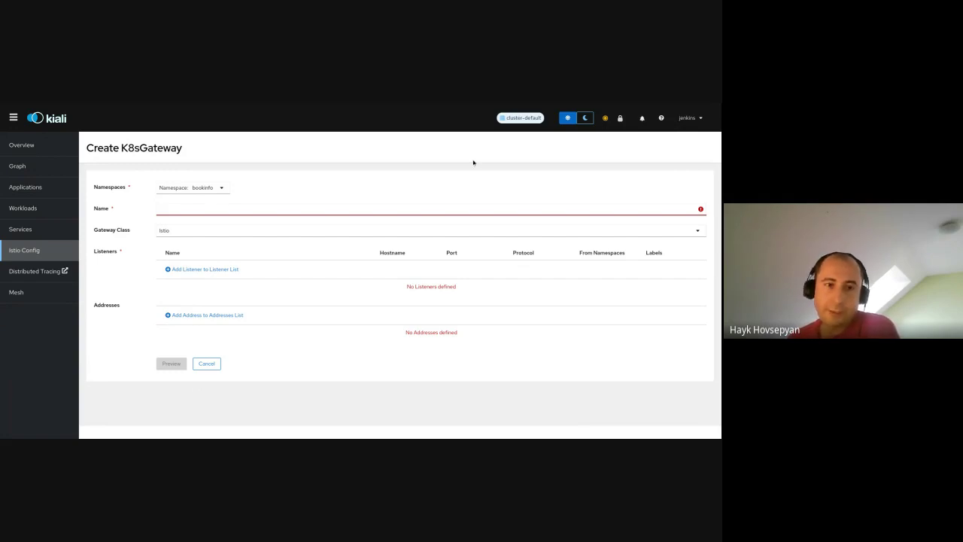
- Return to the Istio Config list and reopen a blank K8sGateway creation form
click(179, 232)
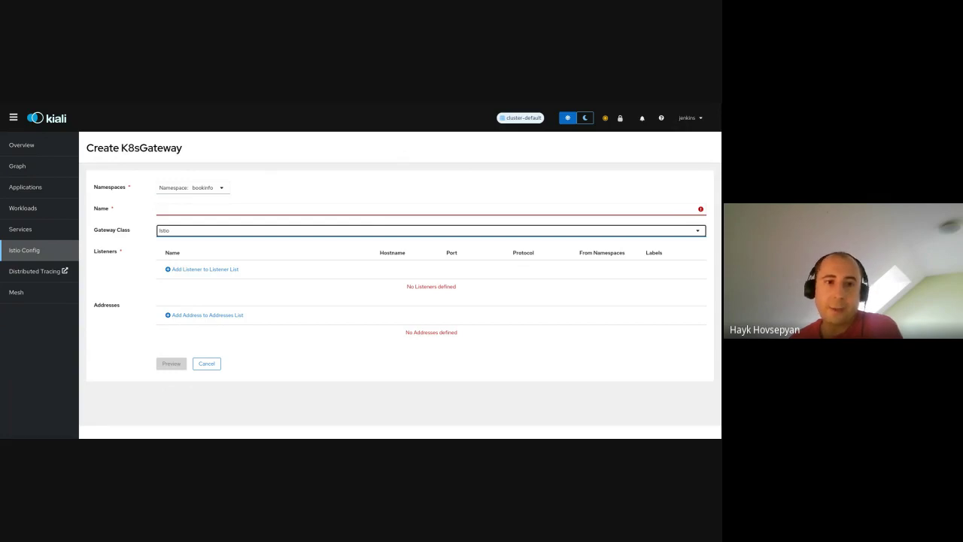
click(37, 253)
click(687, 162)
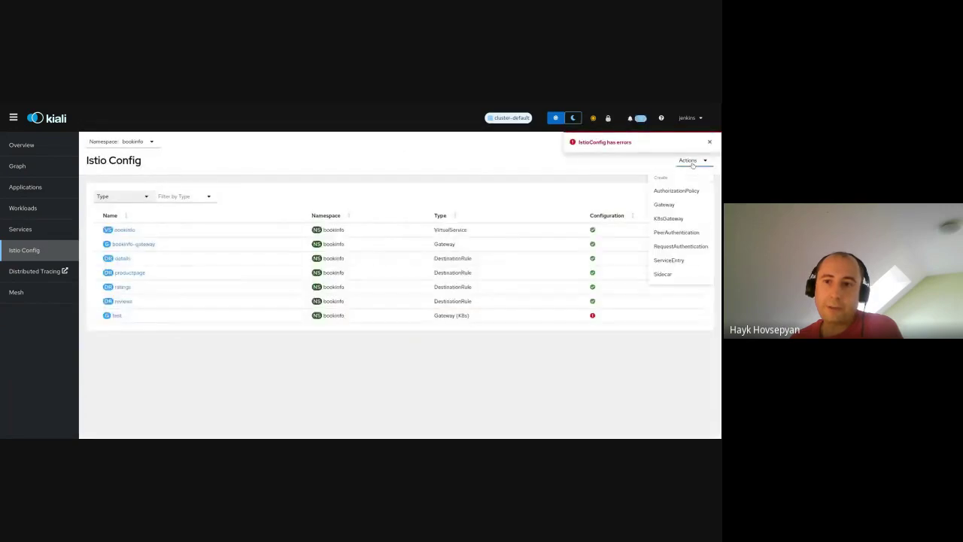
click(666, 218)
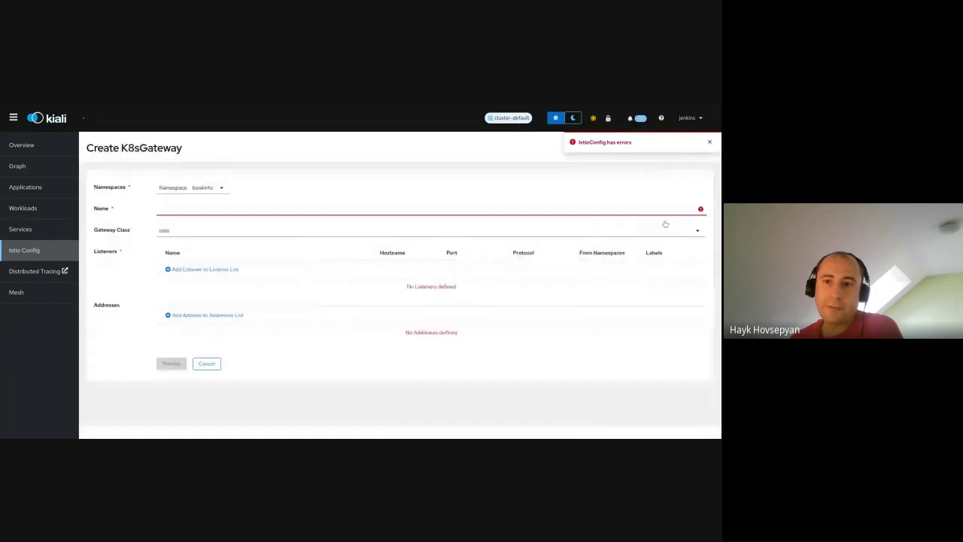
- Name the new gateway istiotest and keep Istio as its gateway class
click(193, 234)
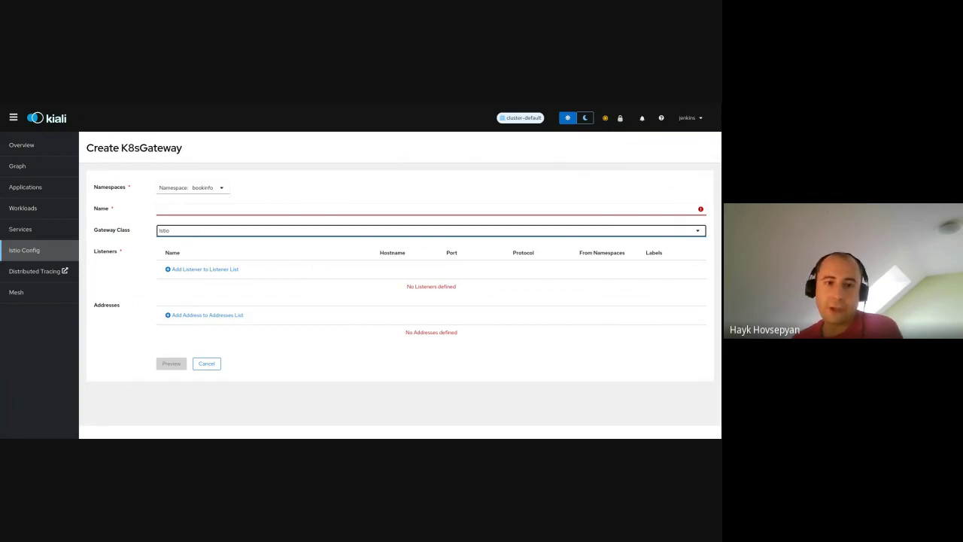
click(176, 208)
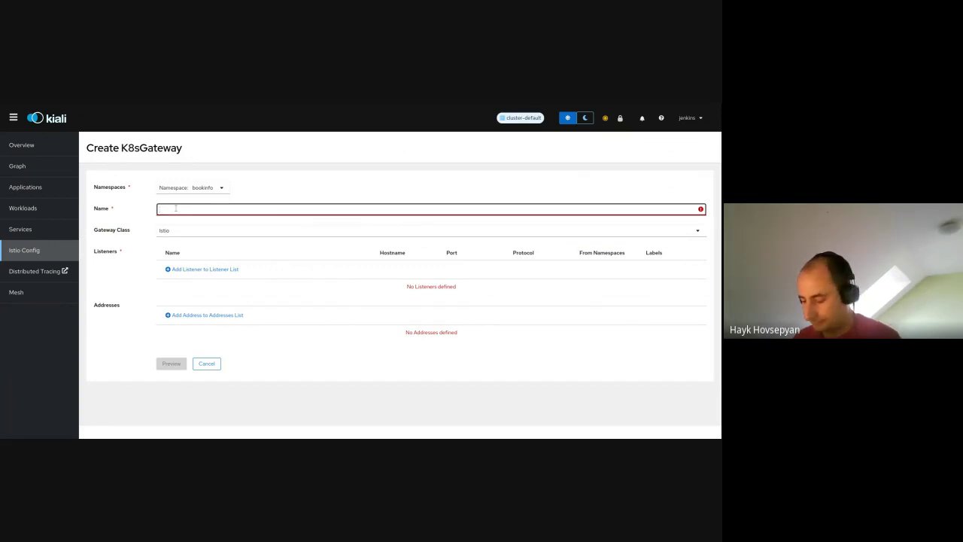
text(istioen)
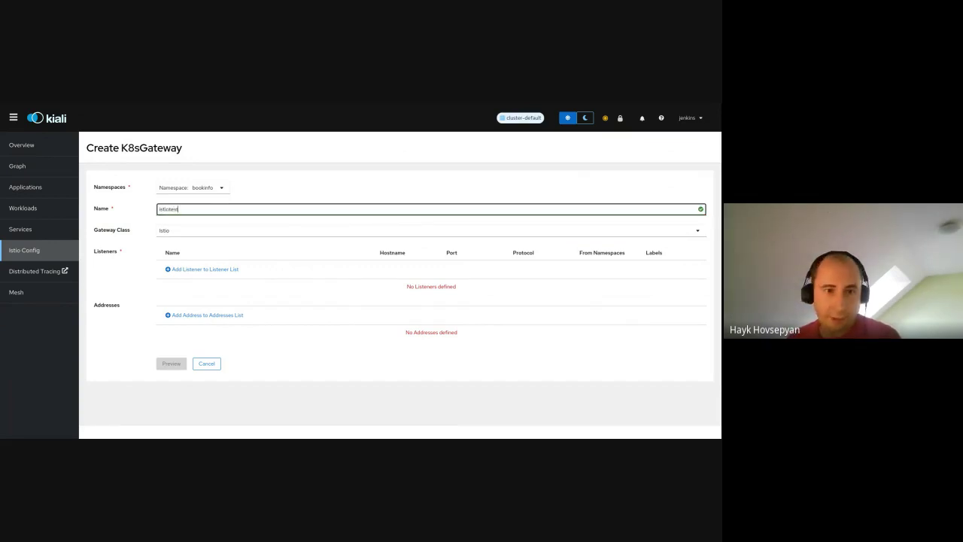
text(st)
click(173, 234)
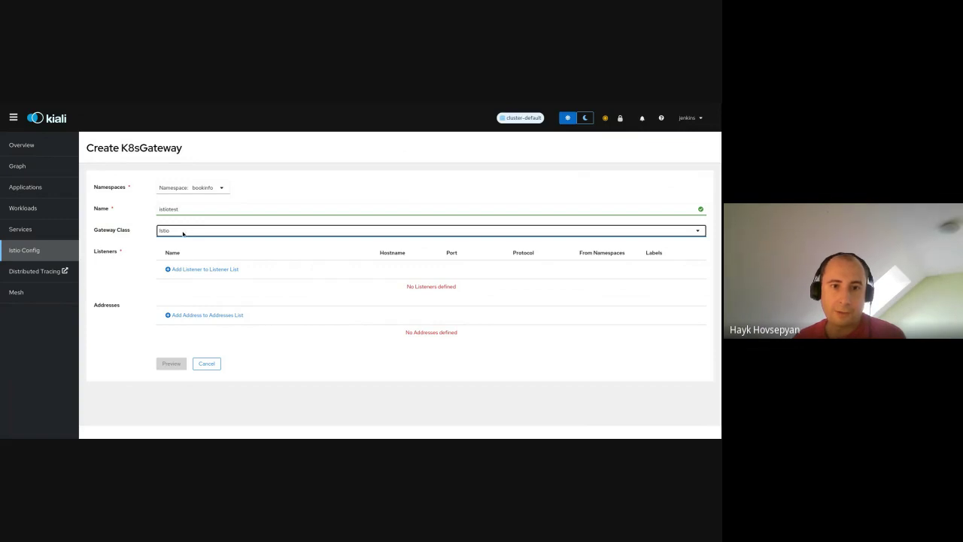
- Add a listener named host with hostname host.com and port 8080
click(194, 269)
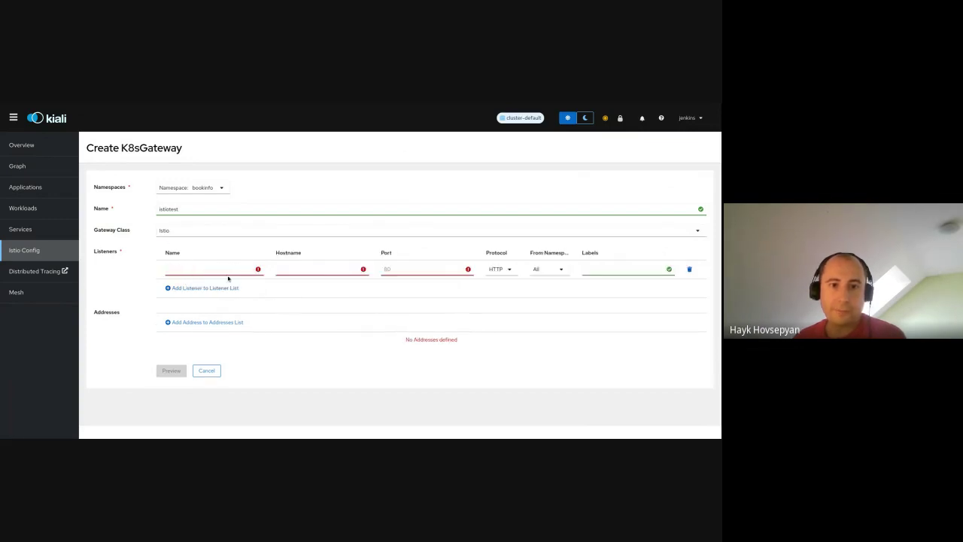
click(229, 271)
text(host)
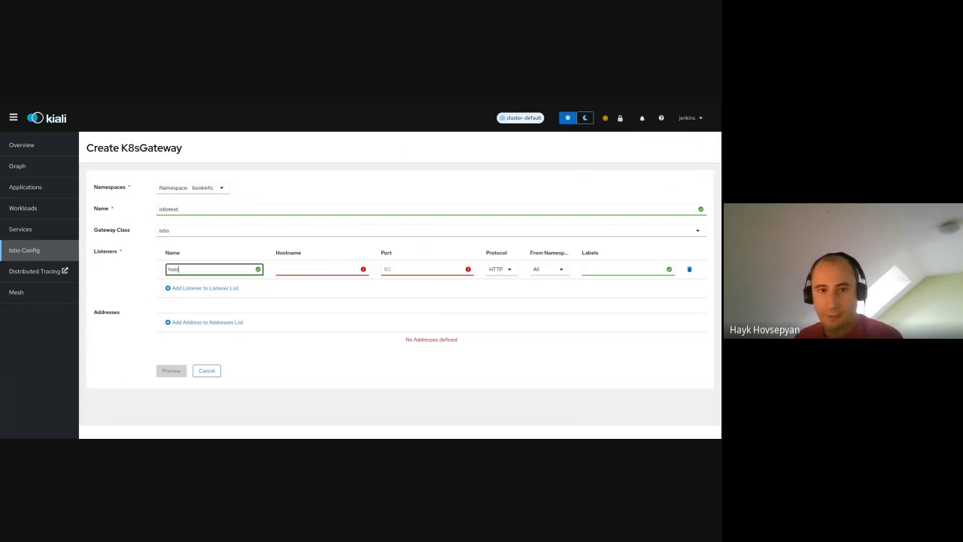
key(Tab)
text(host.com)
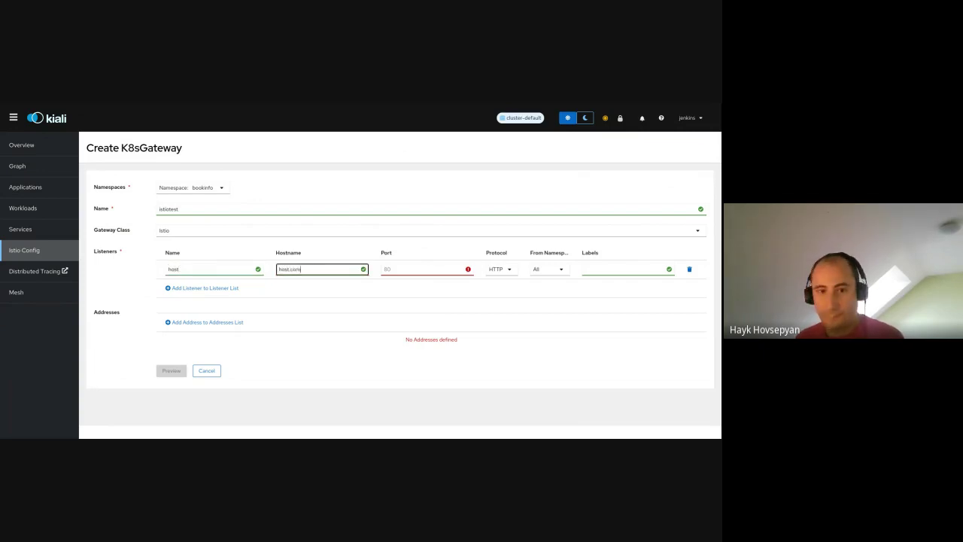
key(Tab)
text(8080)
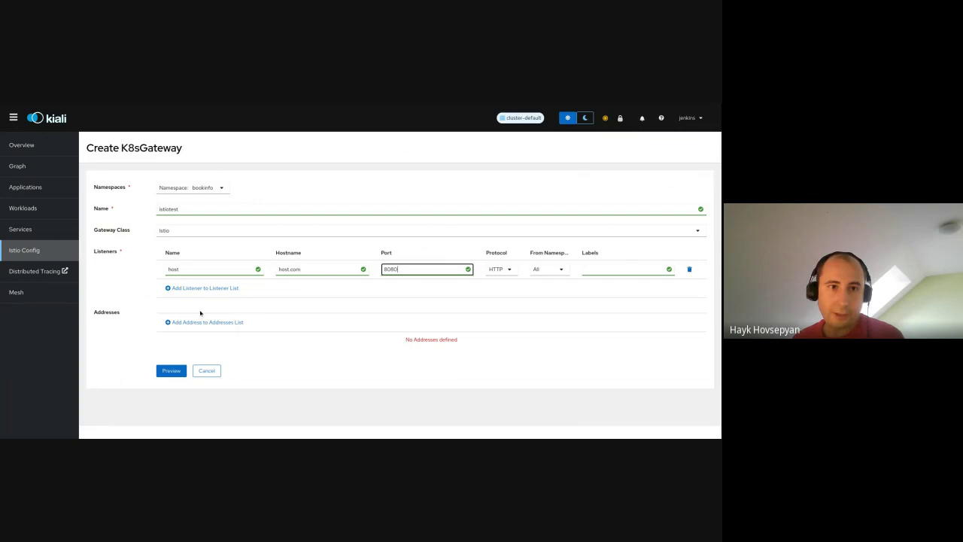
- Preview the new gateway's YAML and examine its gatewayClassName entry
click(173, 370)
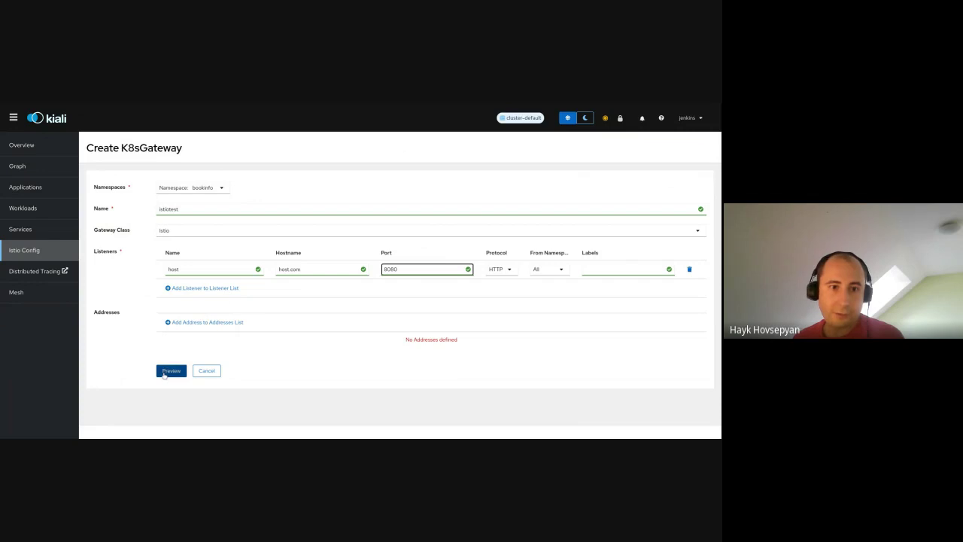
scroll(192, 297, down, 1)
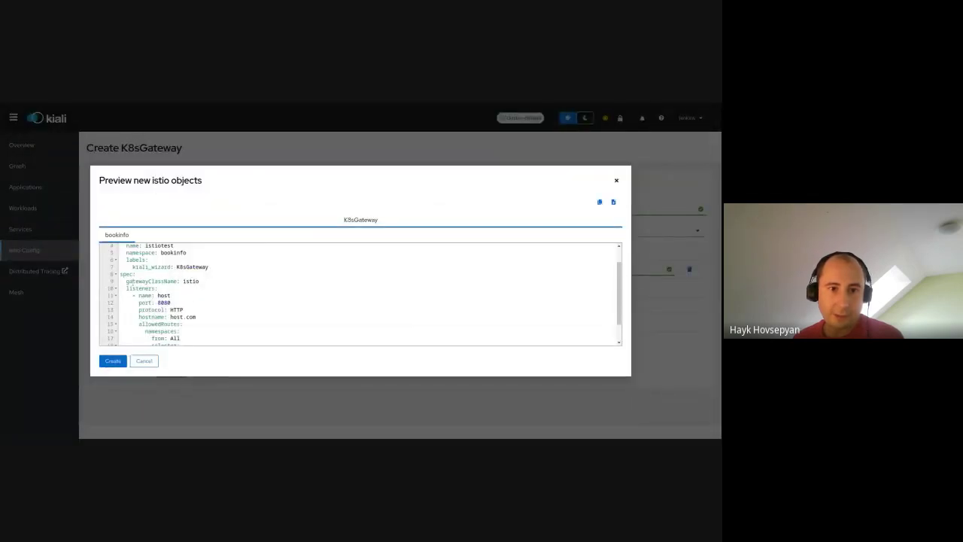
drag(128, 281, 215, 279)
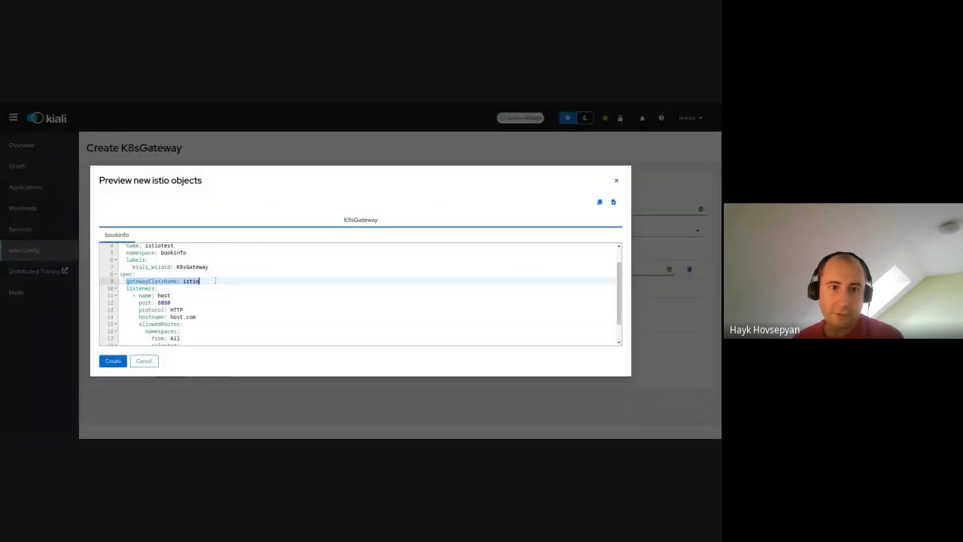
double_click(192, 281)
- Create the previewed gateway, view istiotest's YAML configuration and go back to the Istio Config list
click(112, 361)
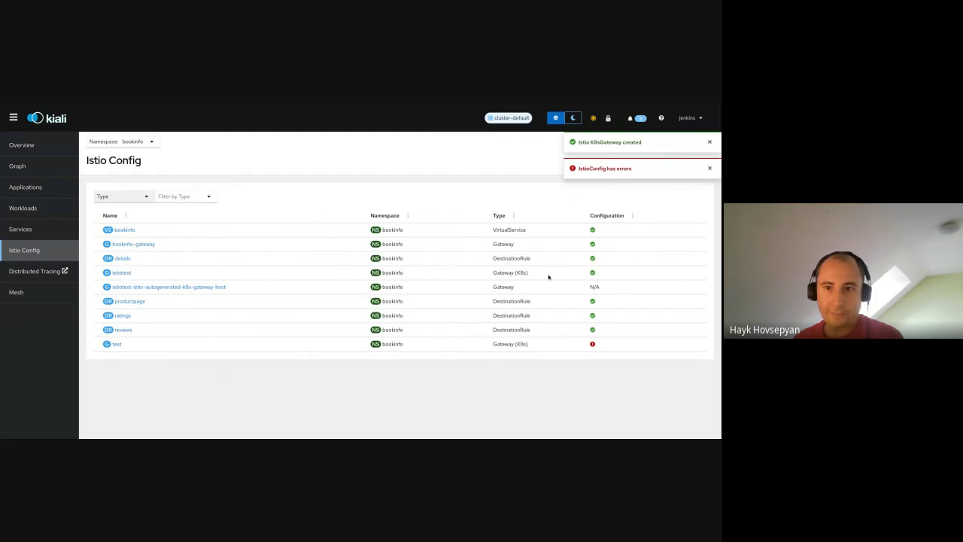
click(122, 273)
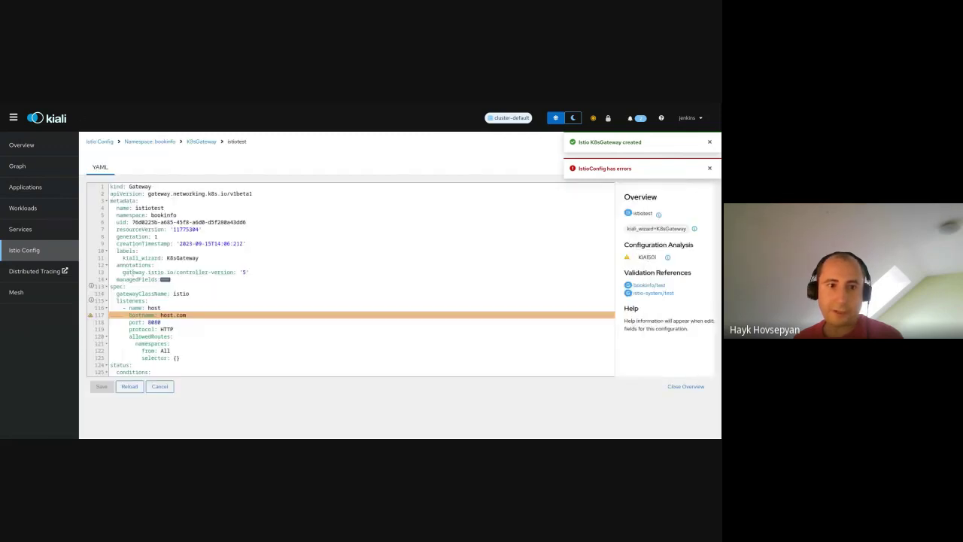
click(49, 252)
- Start another K8sGateway in the bookinfo namespace and set its gateway class to Cilium
click(682, 163)
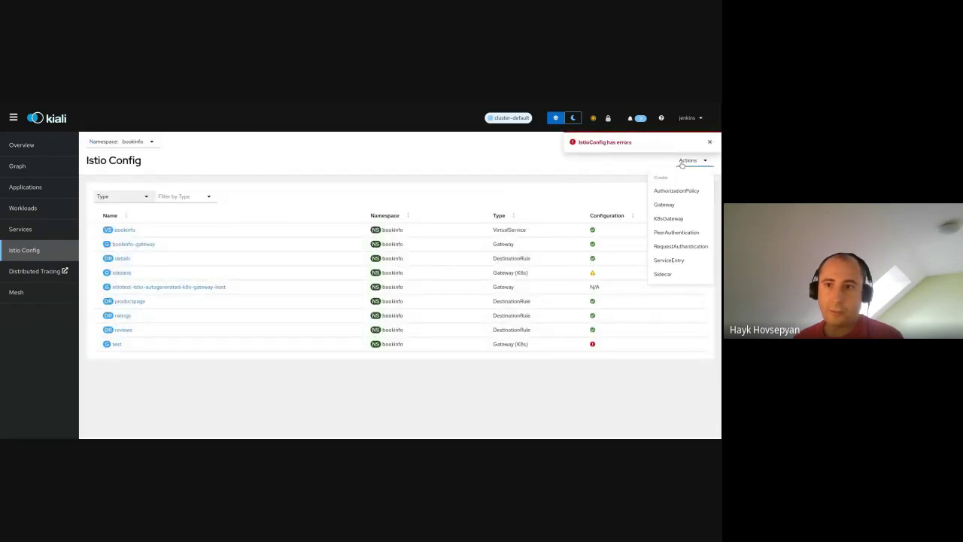
click(673, 218)
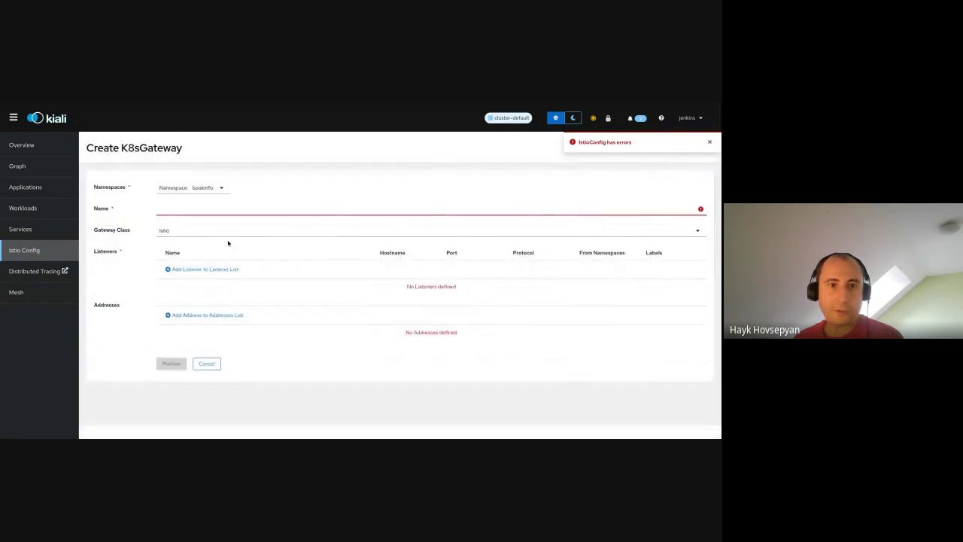
click(179, 231)
click(177, 248)
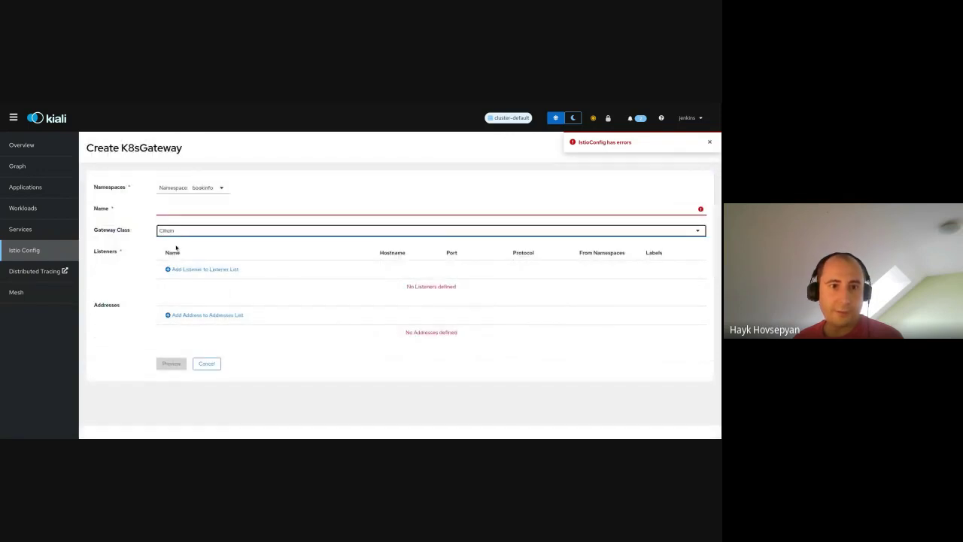
- Name the Cilium gateway cilimmtest, leaving its gateway class as selected
click(179, 208)
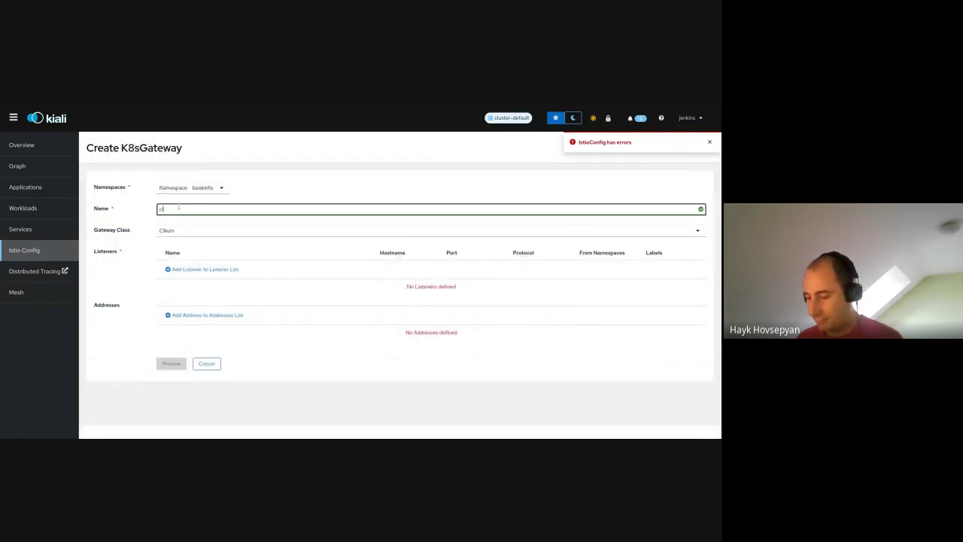
text(c)
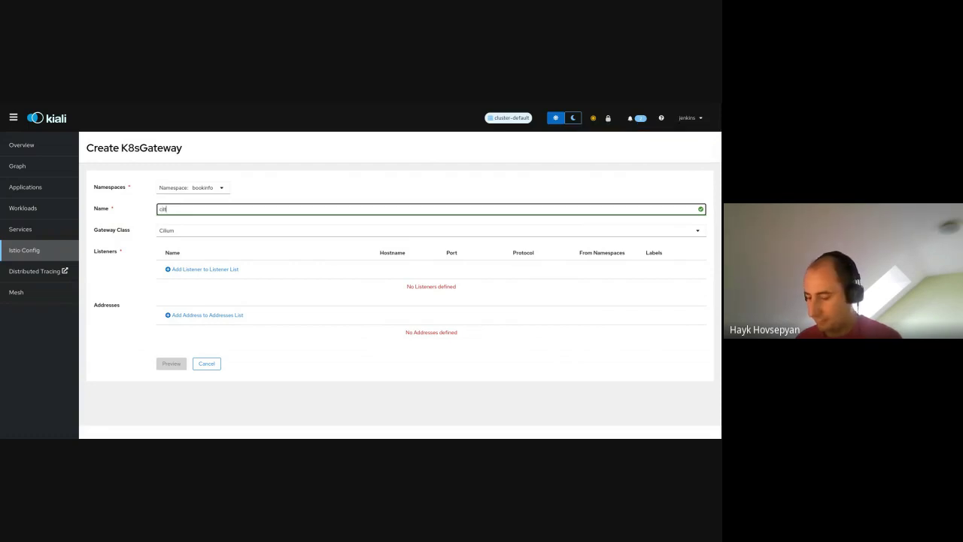
text(iliumtest)
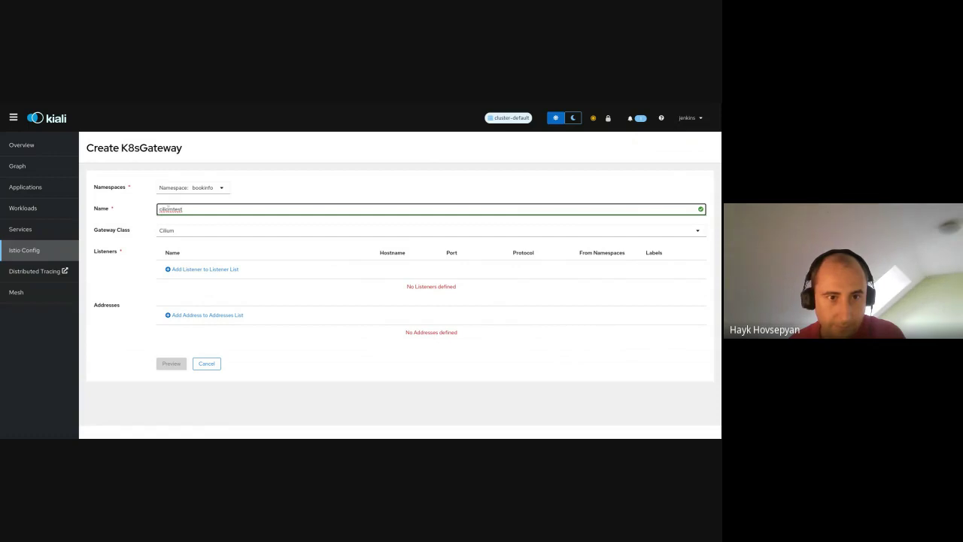
click(172, 212)
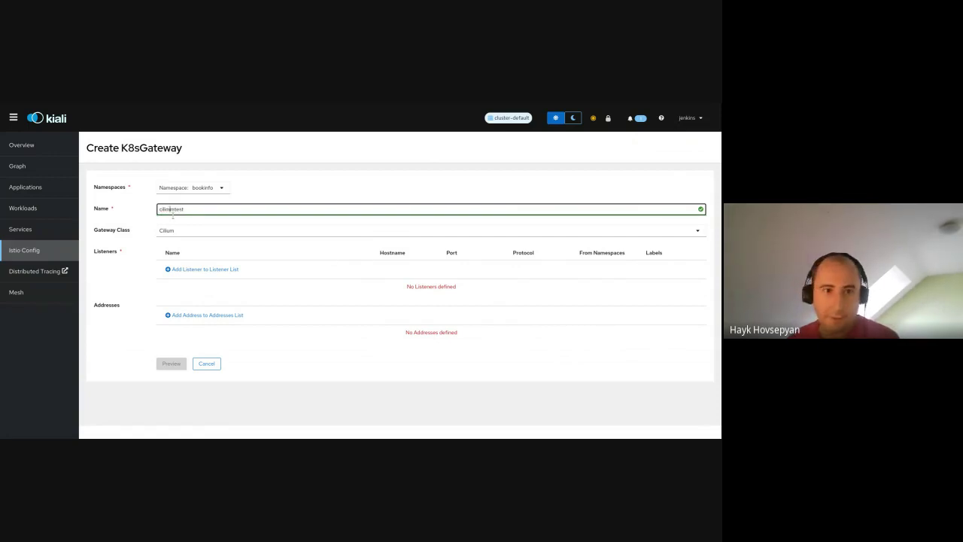
key(Tab)
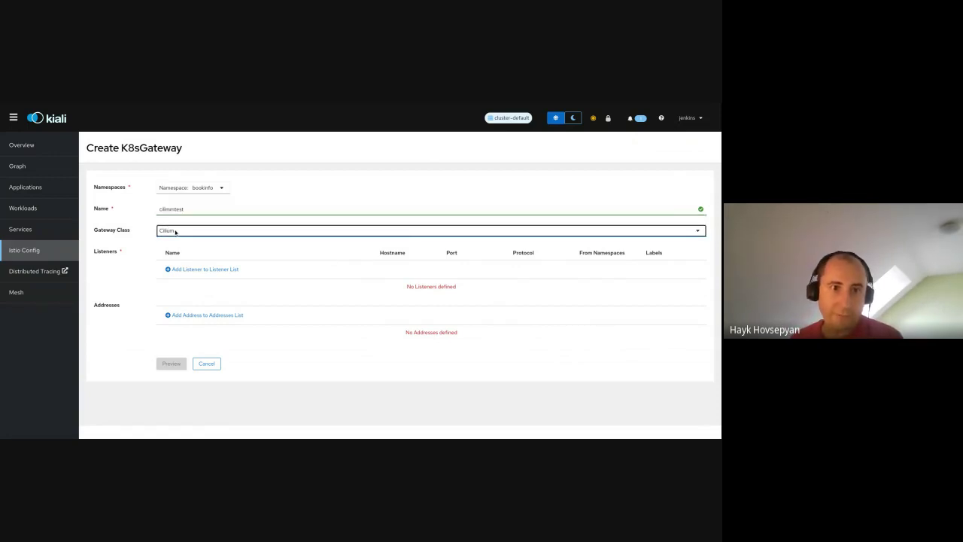
click(189, 263)
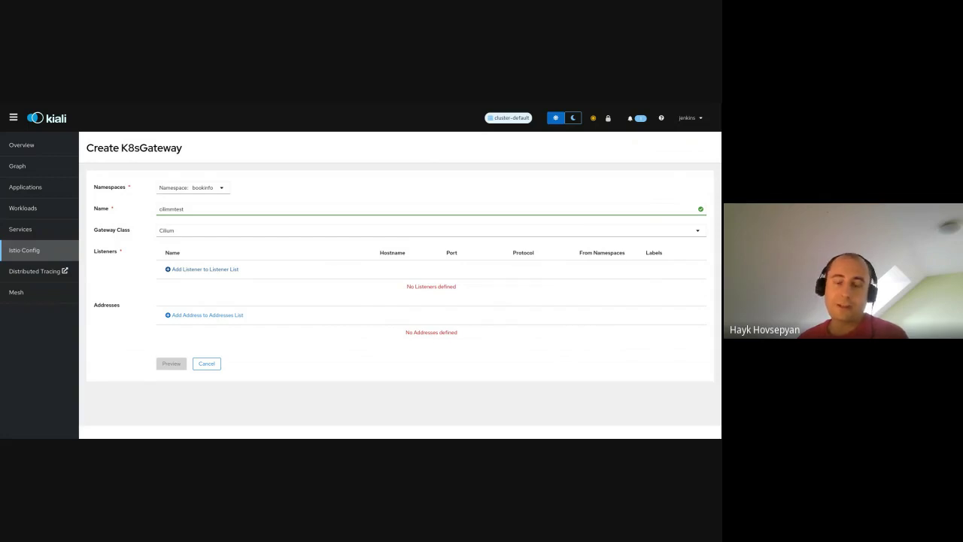
- Add a listener named test with hostname host1.com and port 8080
click(197, 268)
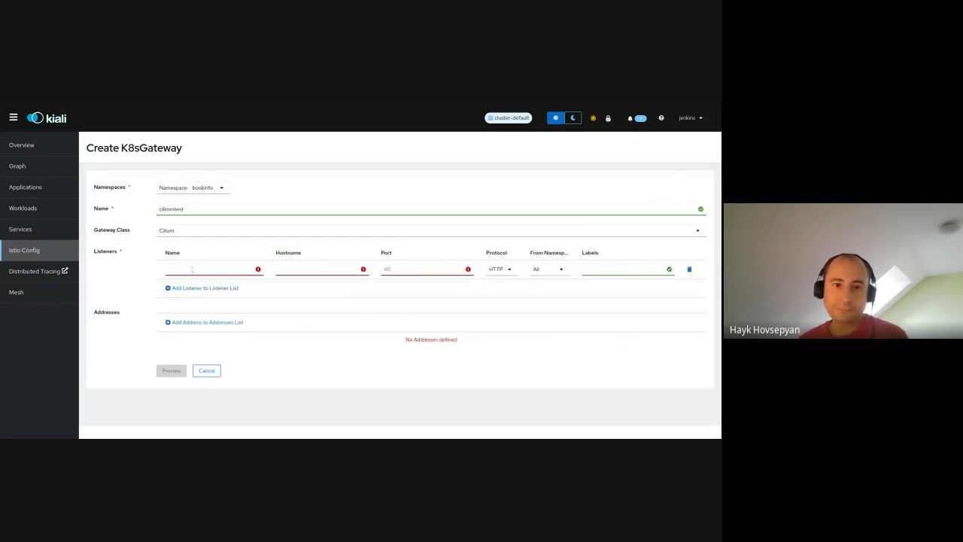
click(197, 269)
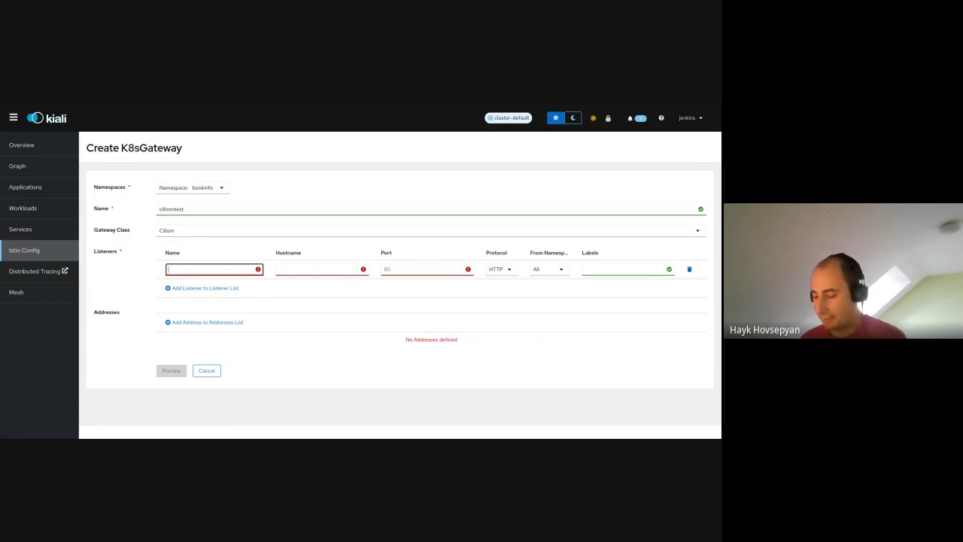
text(test)
key(Tab)
text(h)
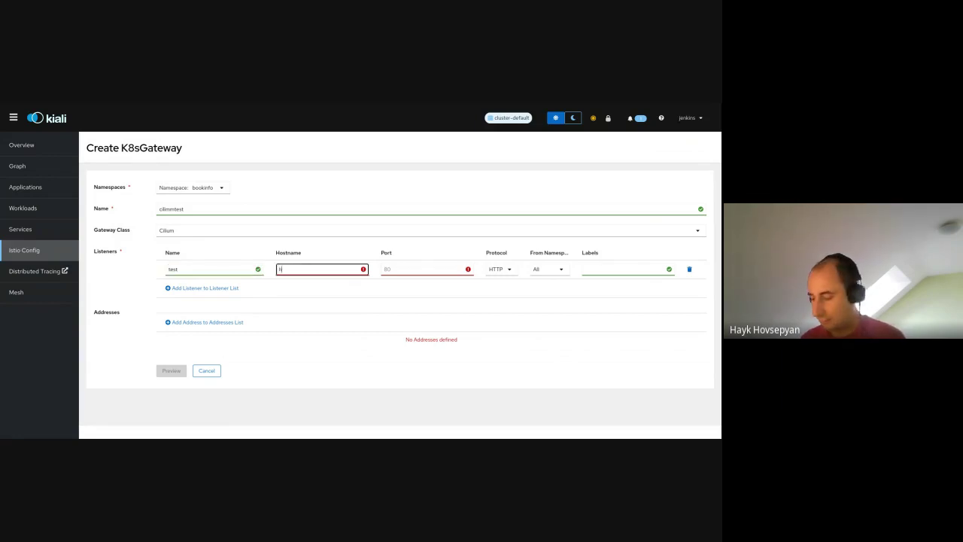
text(ost)
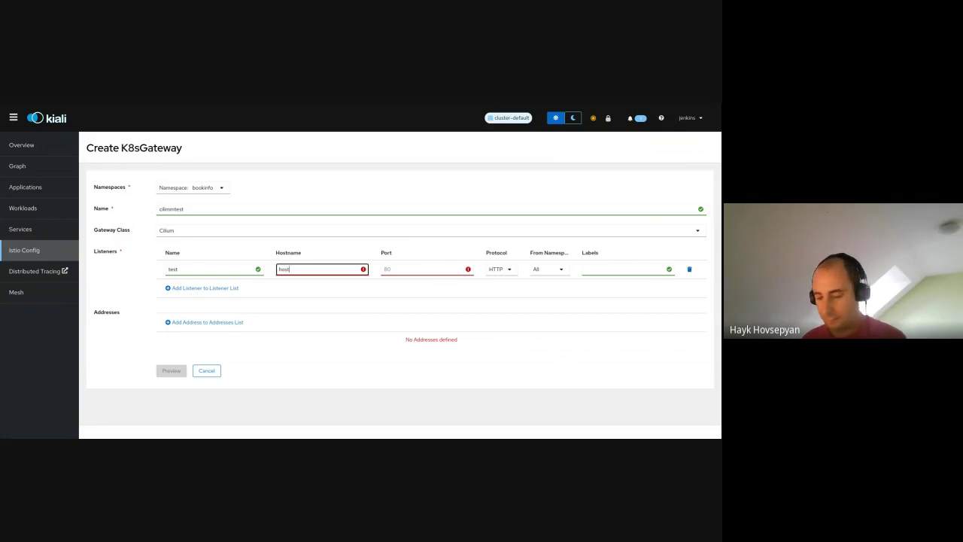
text(1.com)
key(Tab)
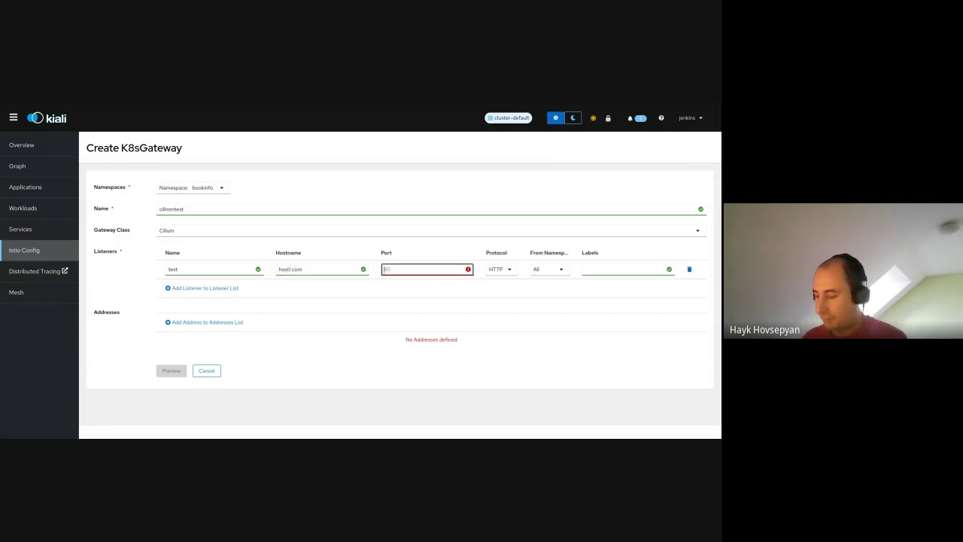
text(8080)
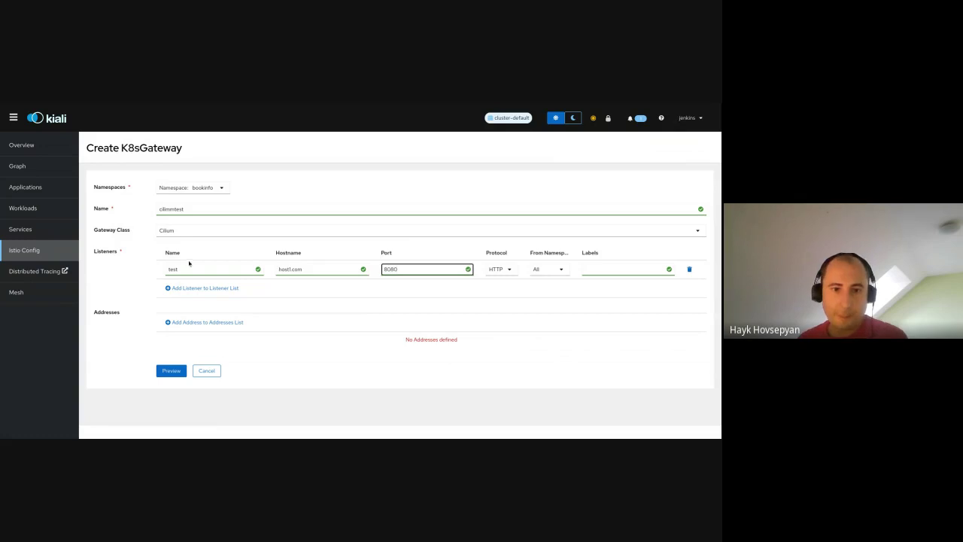
click(237, 251)
- Preview the Cilium gateway's YAML, check its gatewayClassName entry and create the gateway
click(174, 371)
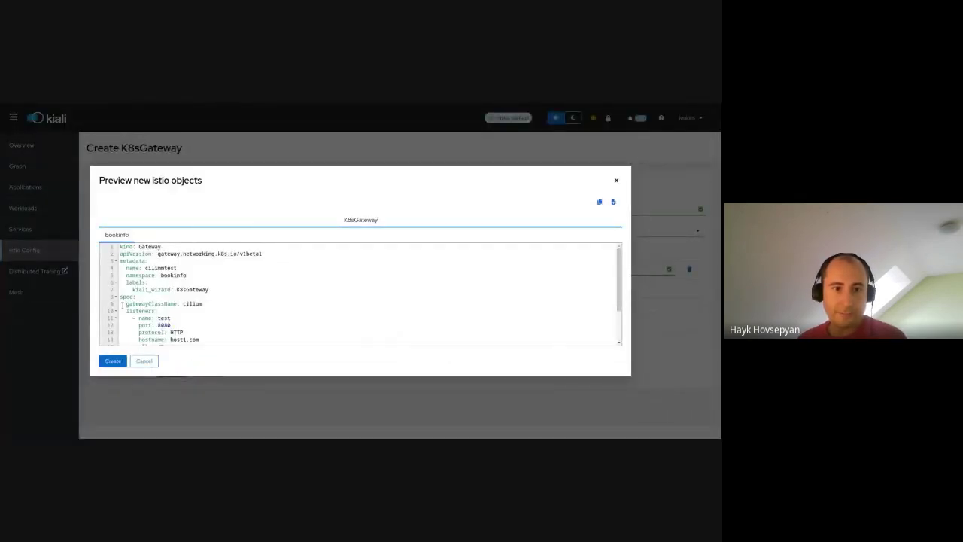
drag(122, 303, 222, 304)
click(193, 308)
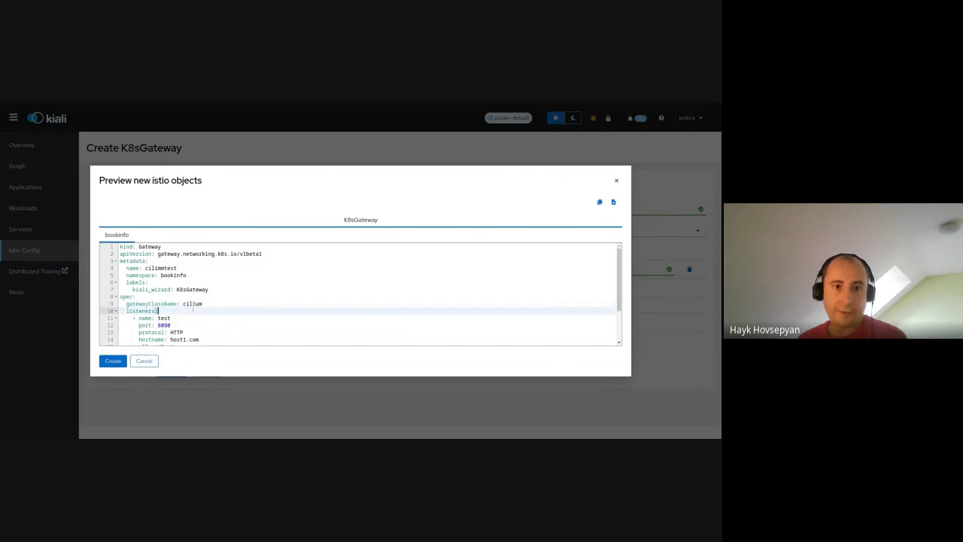
double_click(194, 303)
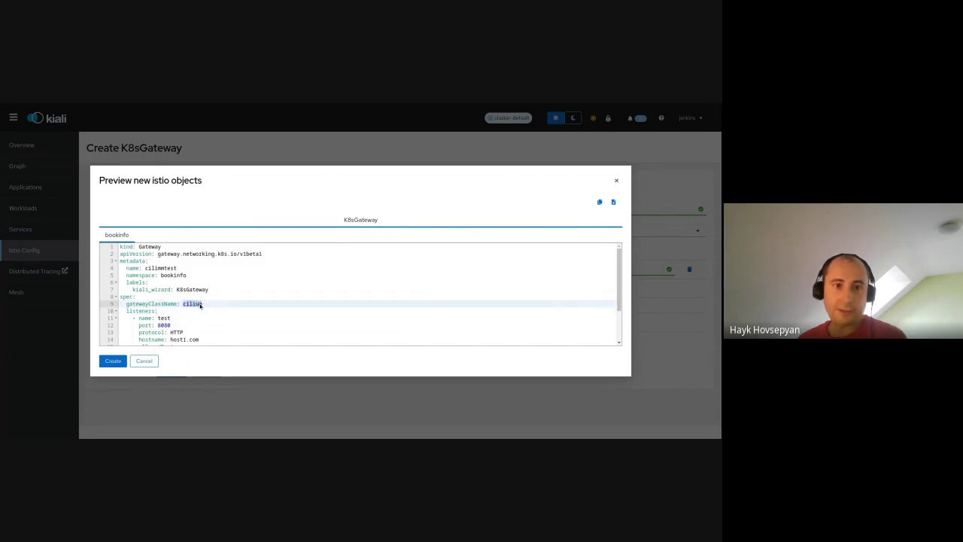
click(114, 361)
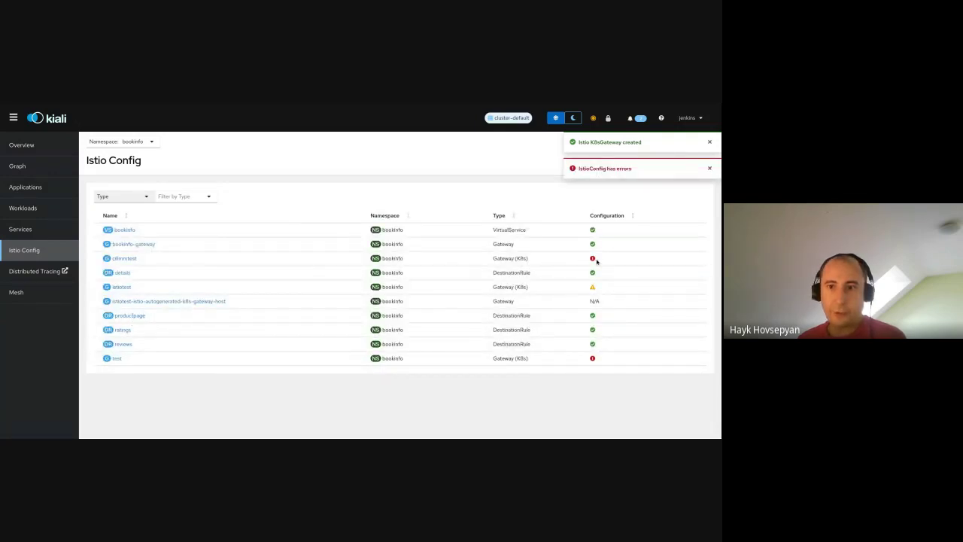
- Open the cilimmtest gateway and inspect the validation details for its gatewayClassName entry and configuration analysis
mouse_move(592, 261)
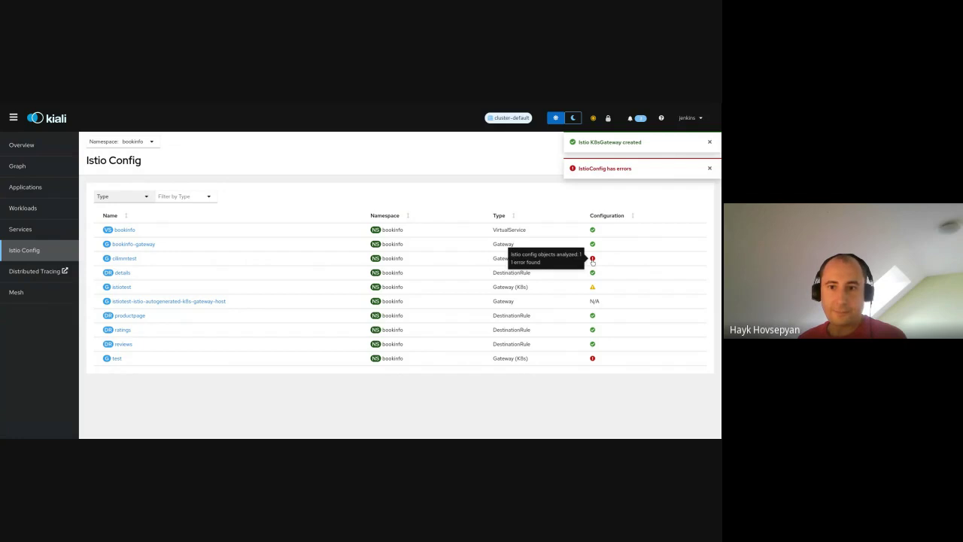
click(515, 265)
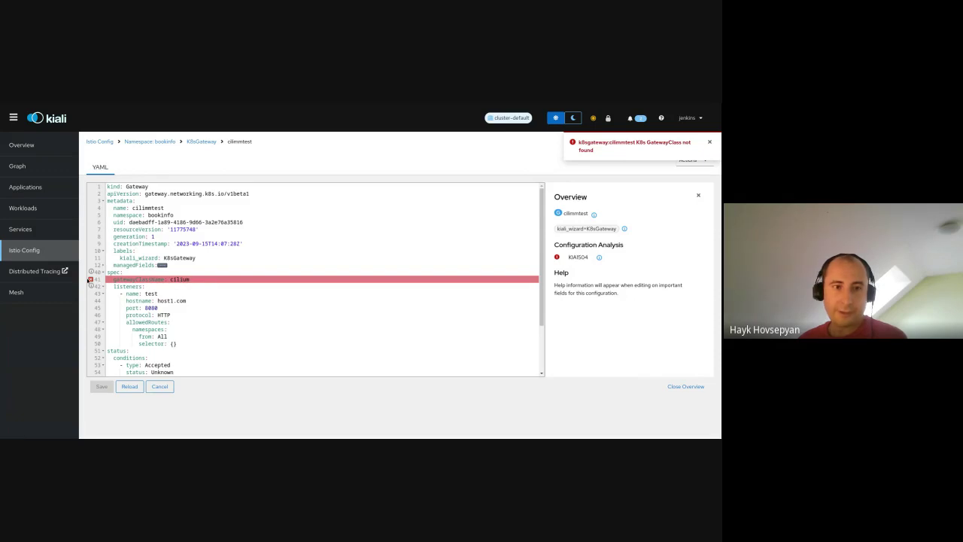
mouse_move(91, 280)
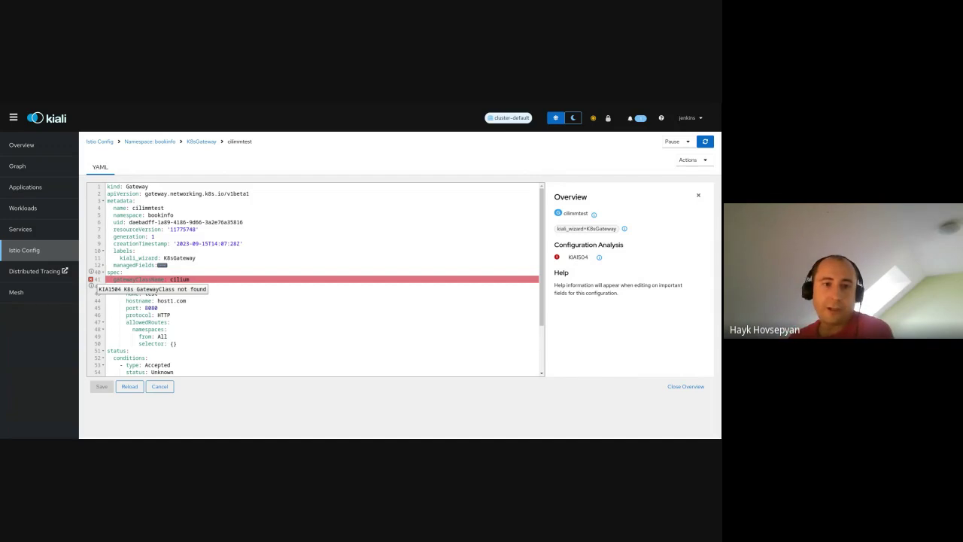
double_click(173, 279)
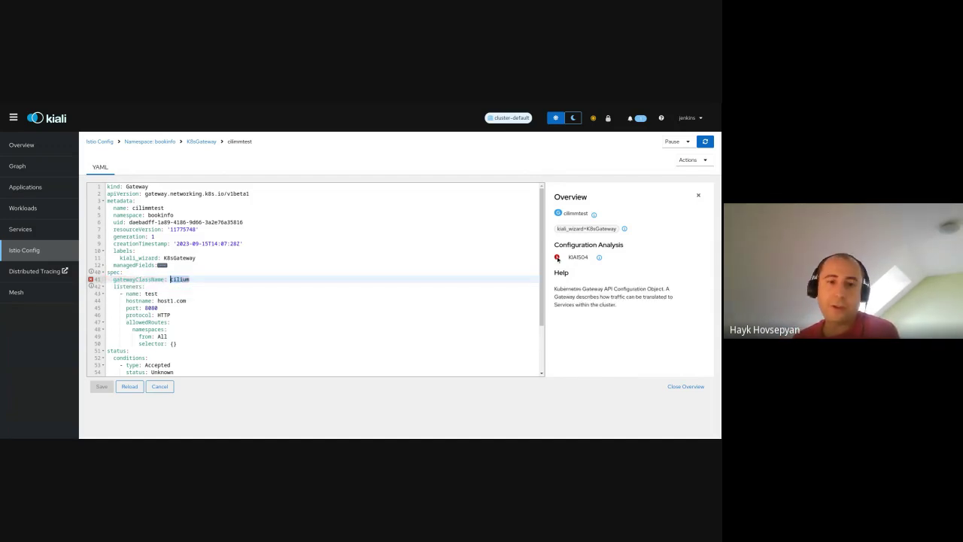
mouse_move(600, 258)
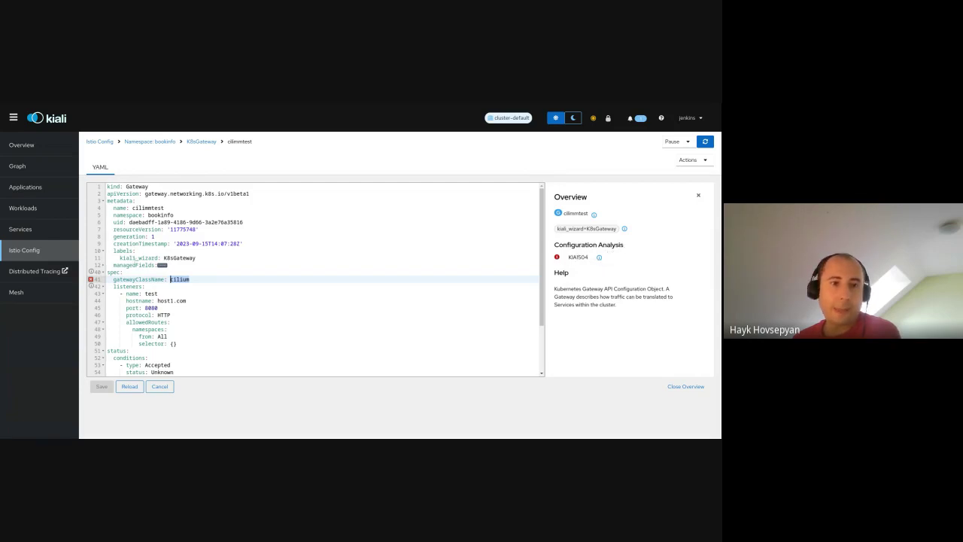
- Start a K8s Gateway API Routing for the mongodb service and add a route rule matching any request
click(26, 231)
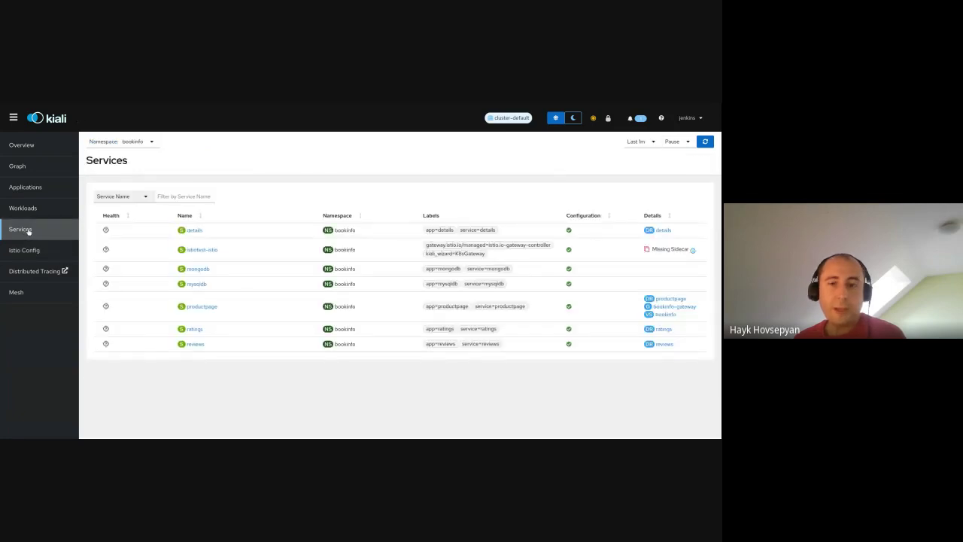
click(193, 269)
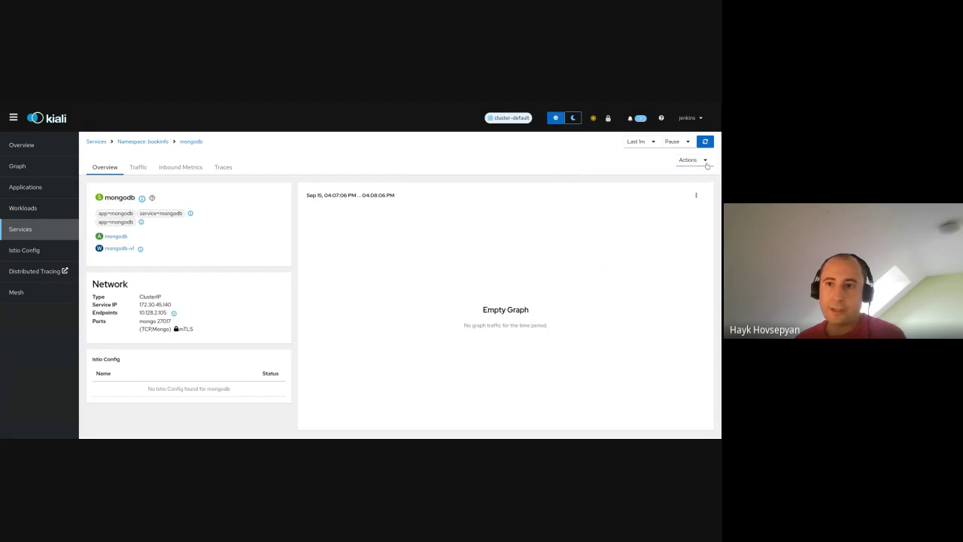
click(705, 163)
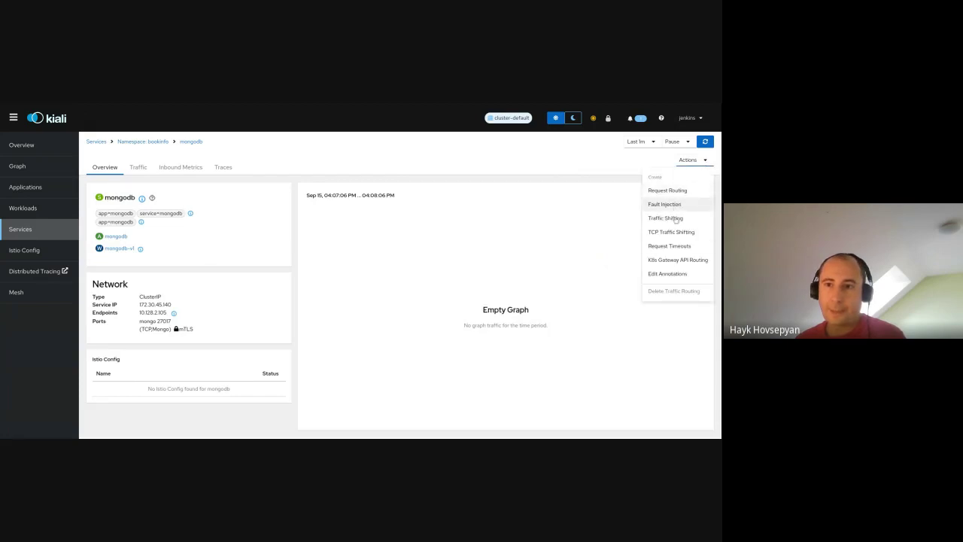
click(677, 260)
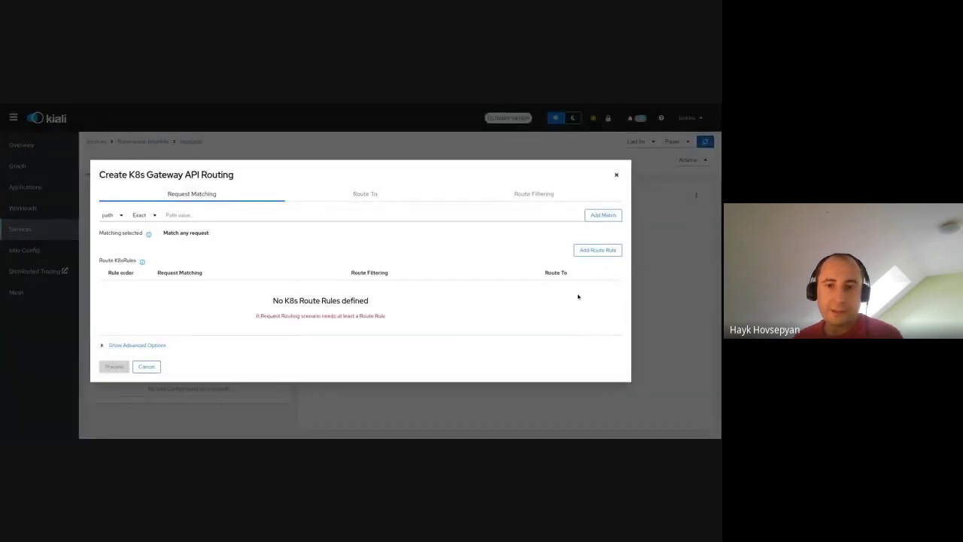
click(595, 249)
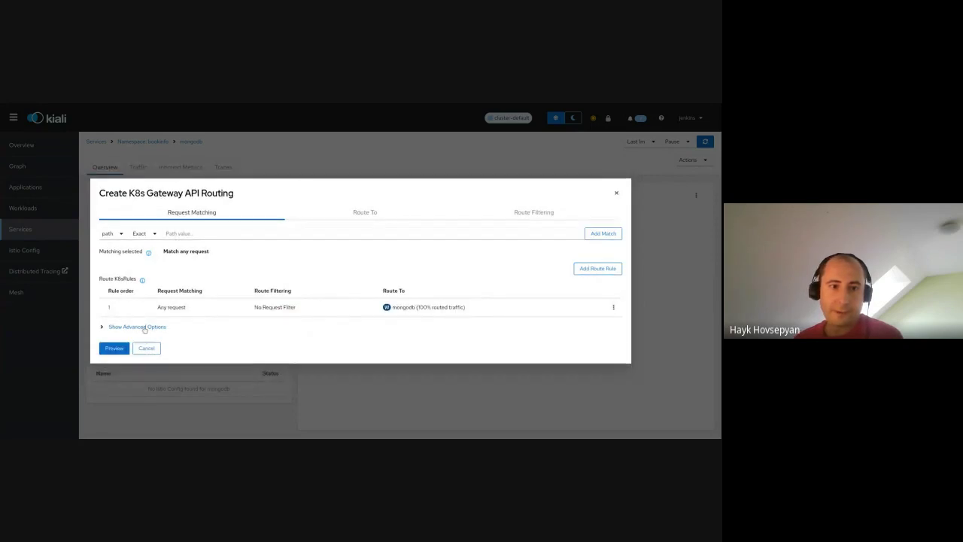
- In the routing's advanced options, add a newly created K8s API gateway with its gateway class set to Cilium
click(141, 326)
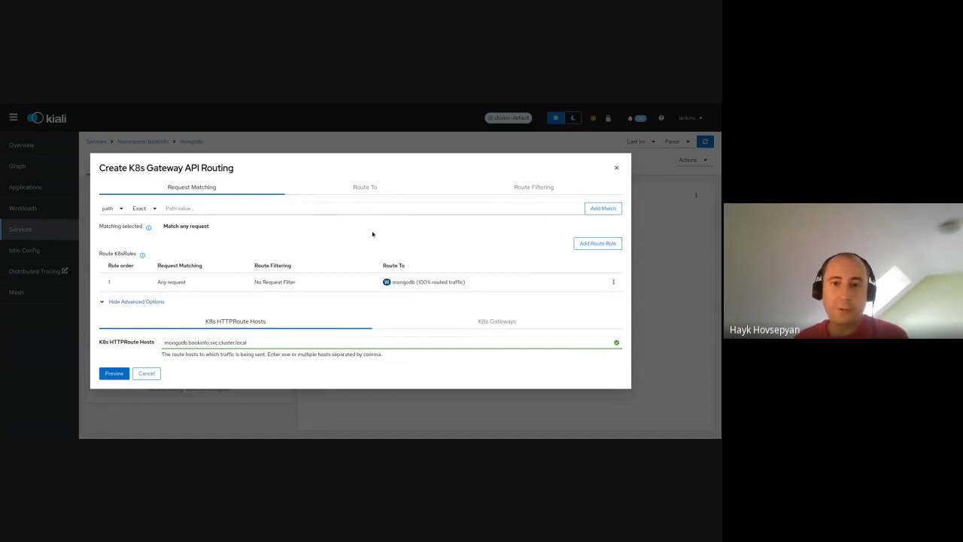
click(500, 321)
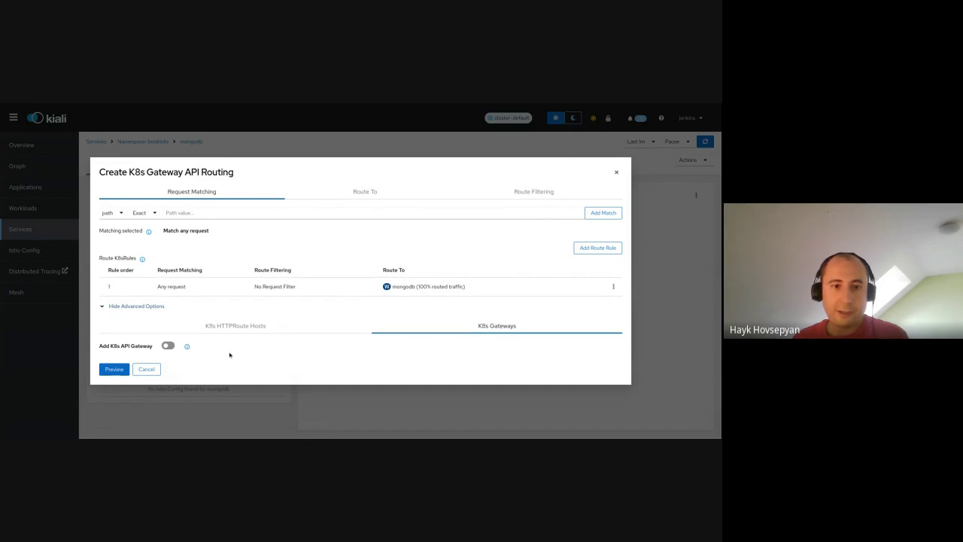
click(169, 346)
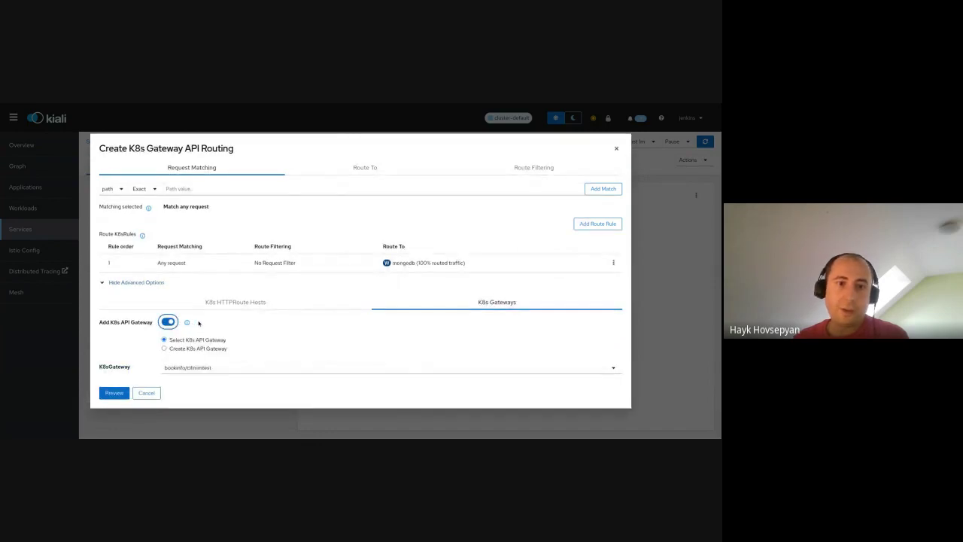
click(192, 348)
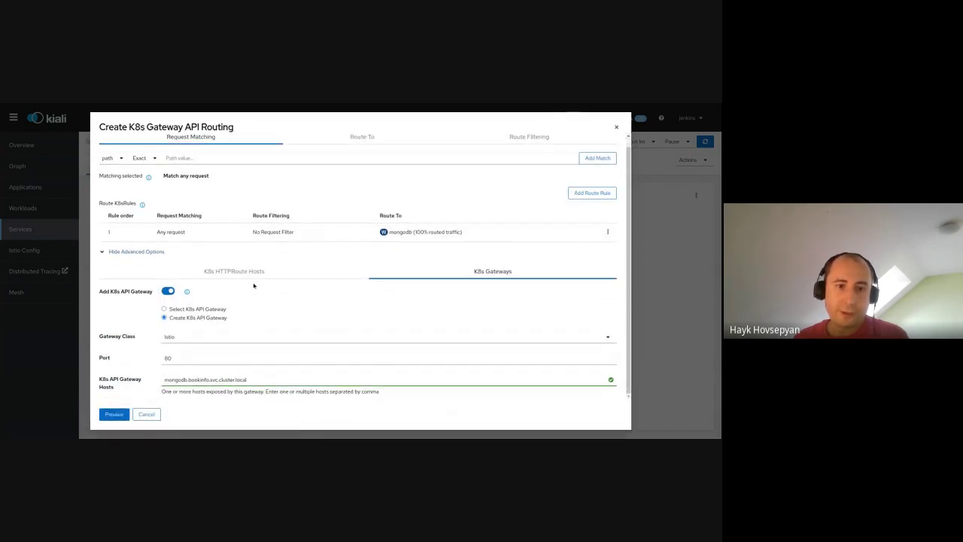
click(190, 338)
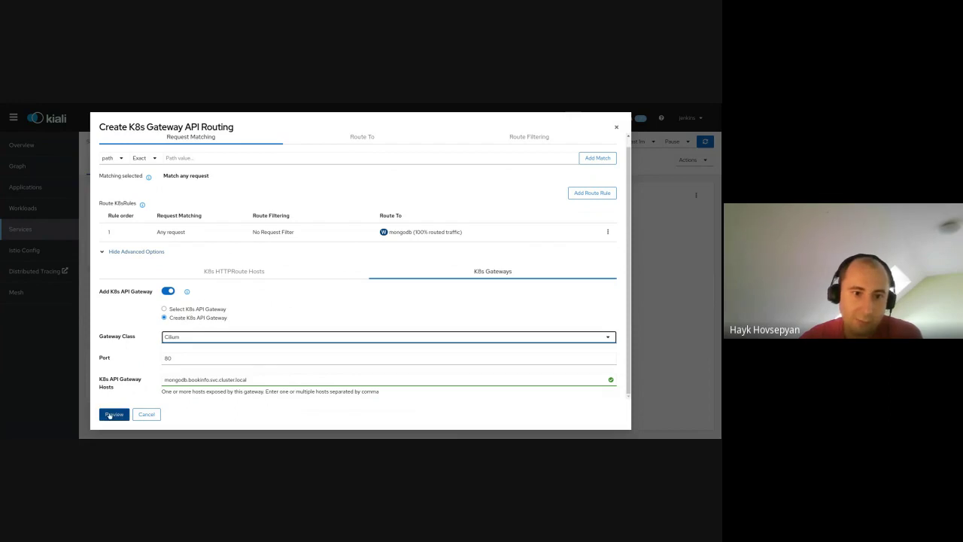
key(Down)
- Preview the mongodb routing's gateway YAML, check its gatewayClassName entry and create the routing objects in the bookinfo namespace
click(107, 418)
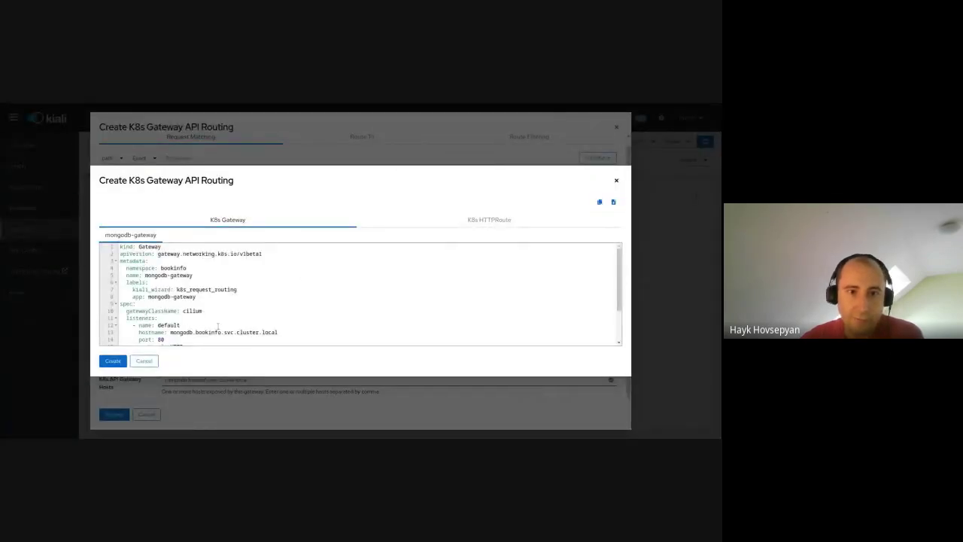
scroll(136, 306, down, 1)
scroll(149, 288, up, 1)
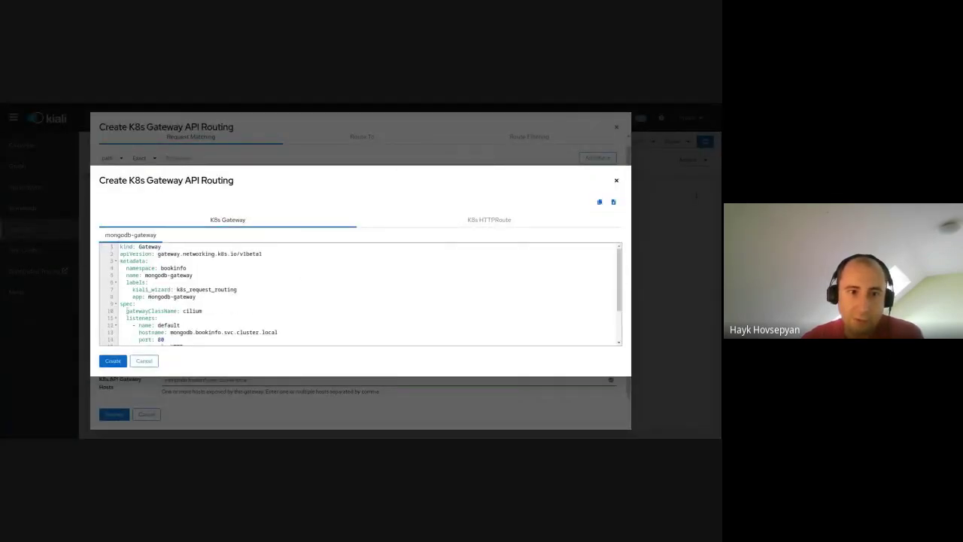
drag(127, 310, 216, 309)
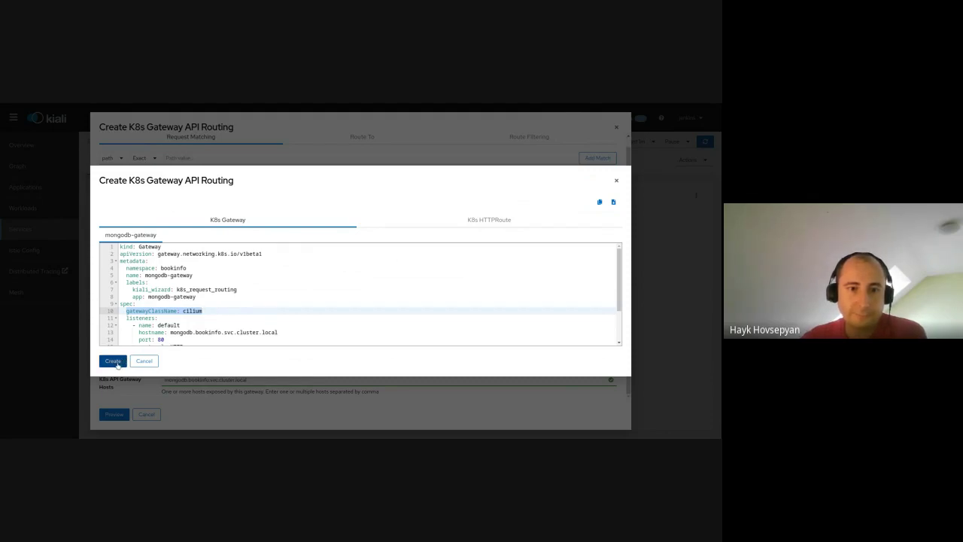
click(114, 361)
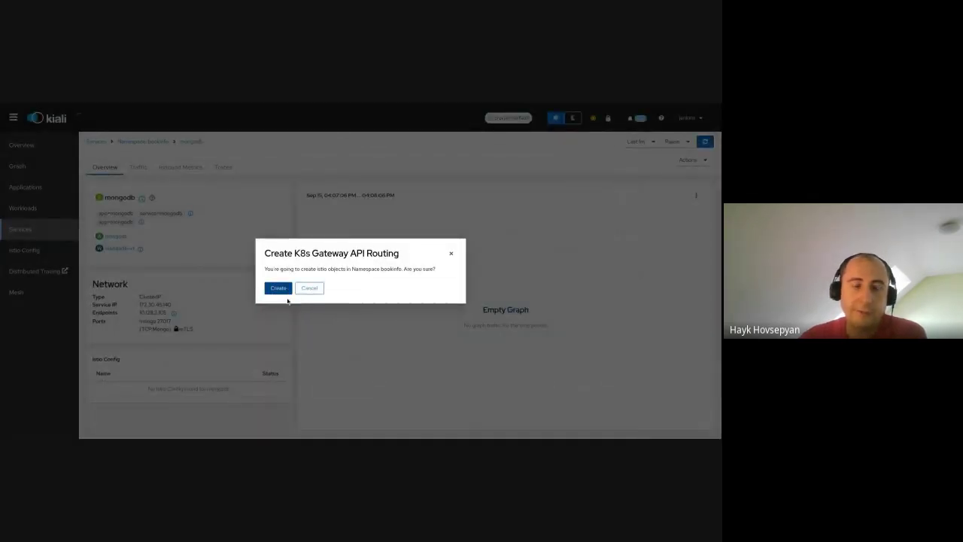
click(287, 293)
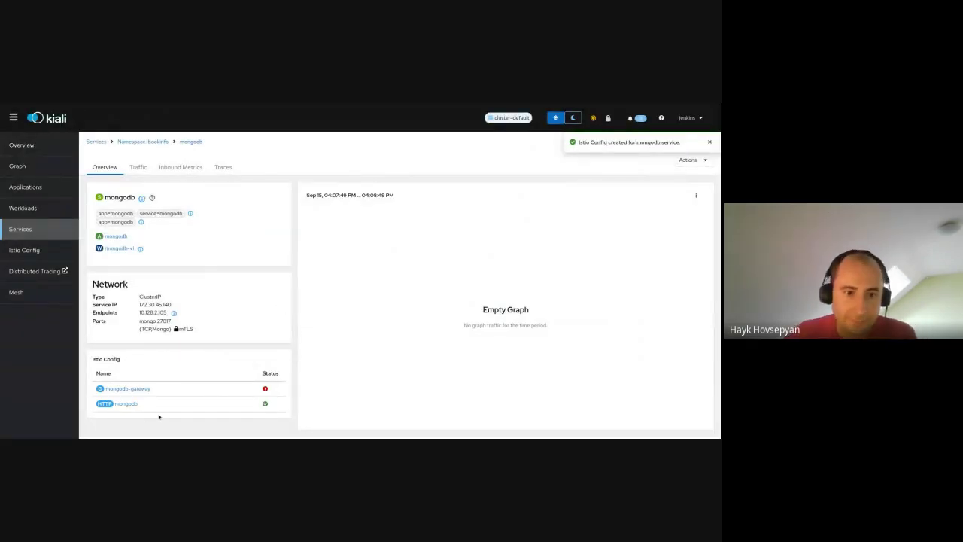
- View the mongodb-gateway configuration from the mongodb service's Istio Config list and return to the service
click(121, 388)
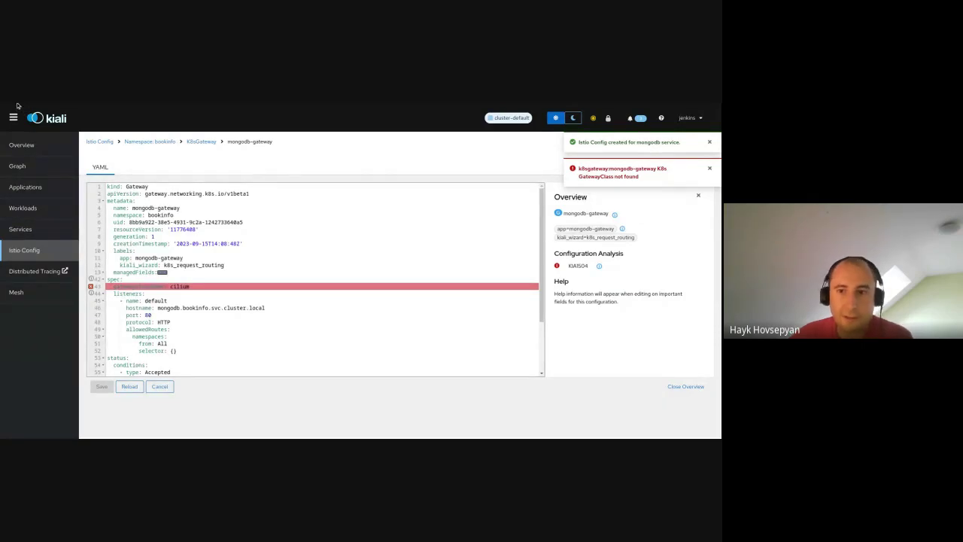
key(alt+Left)
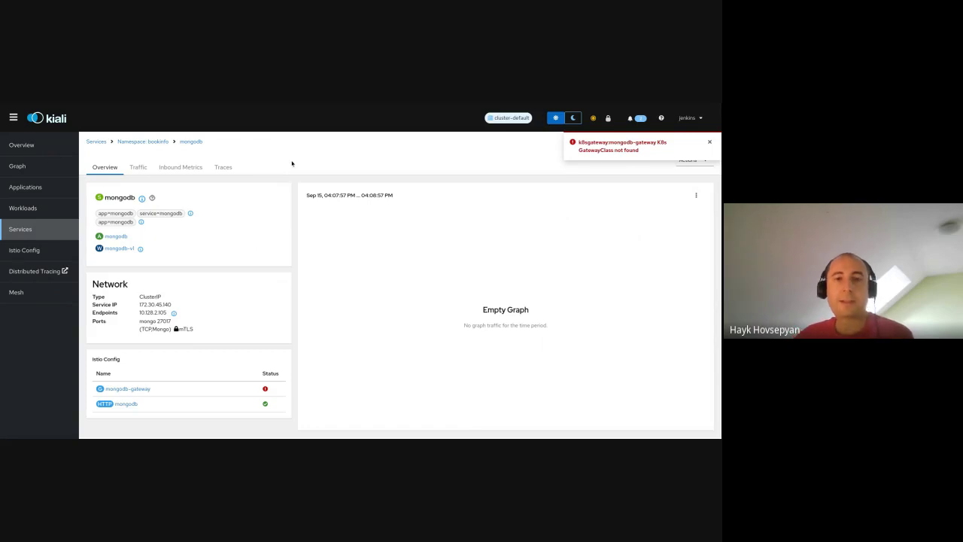
- Start creating another K8sGateway from the Istio Config of the bookinfo namespace
click(25, 250)
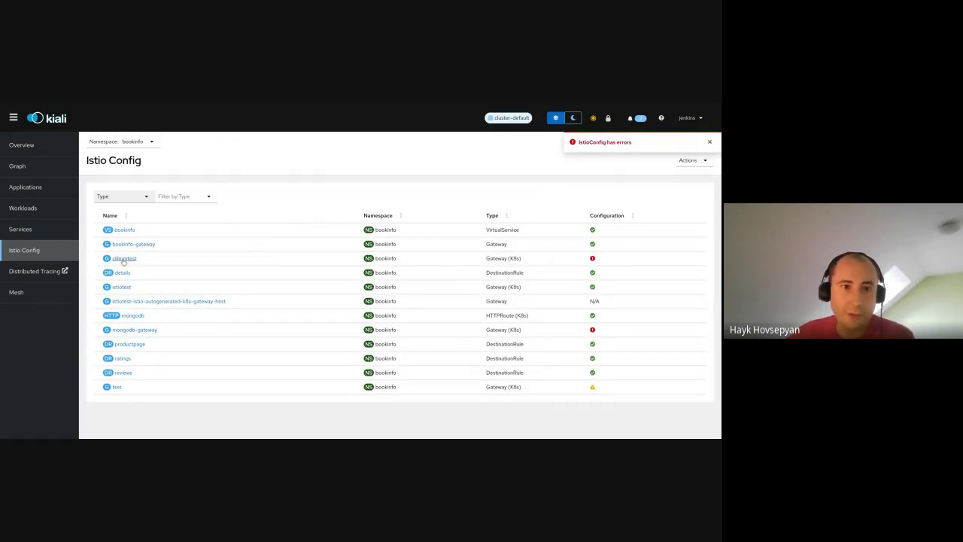
click(686, 160)
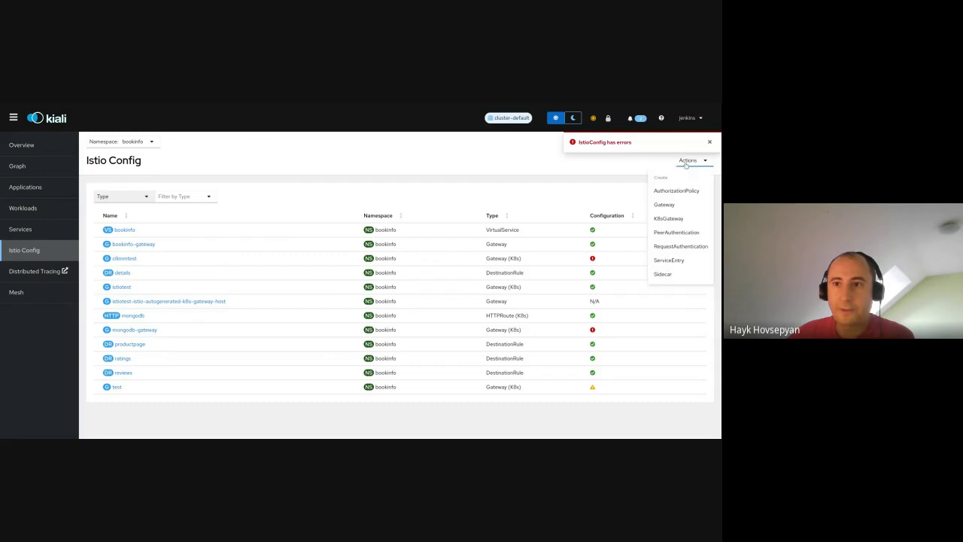
click(669, 218)
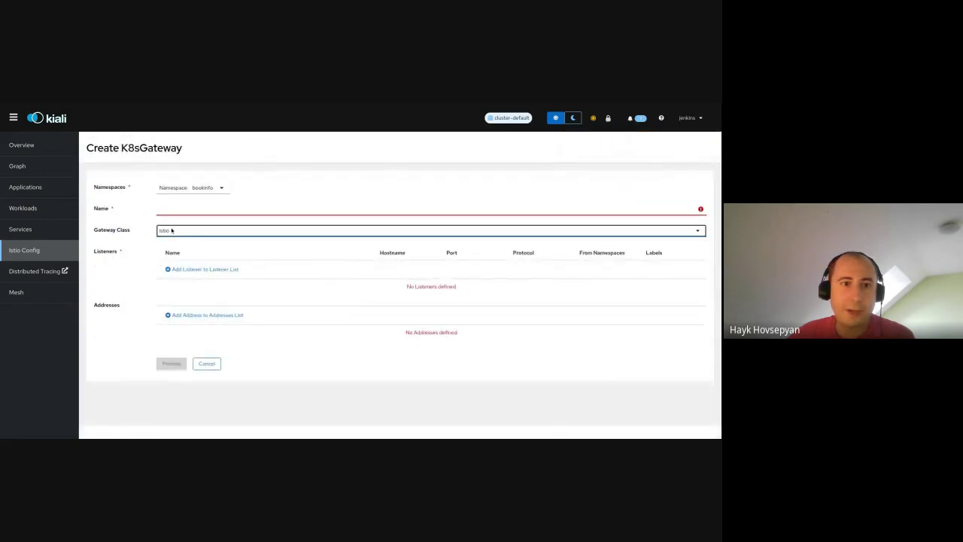